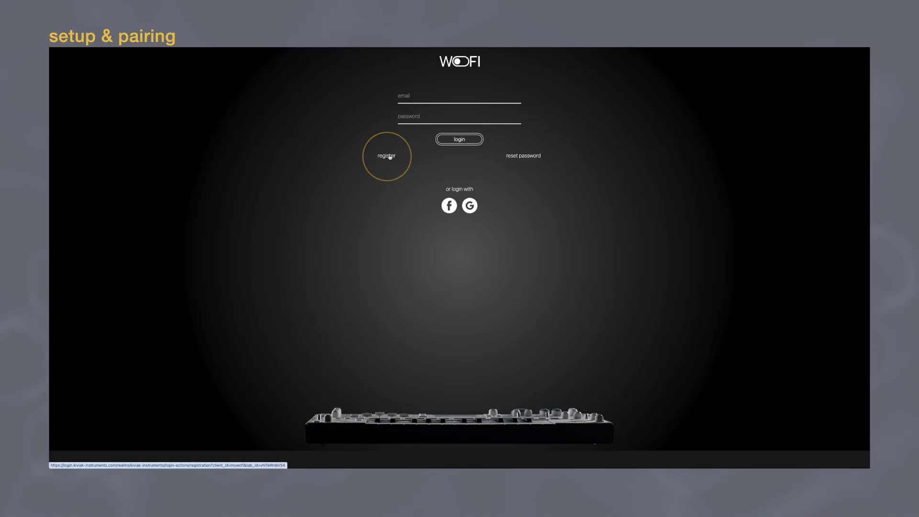
# Start registering a new MyWoFi account and begin entering the first name.
pyautogui.click(390, 157)
pyautogui.click(359, 162)
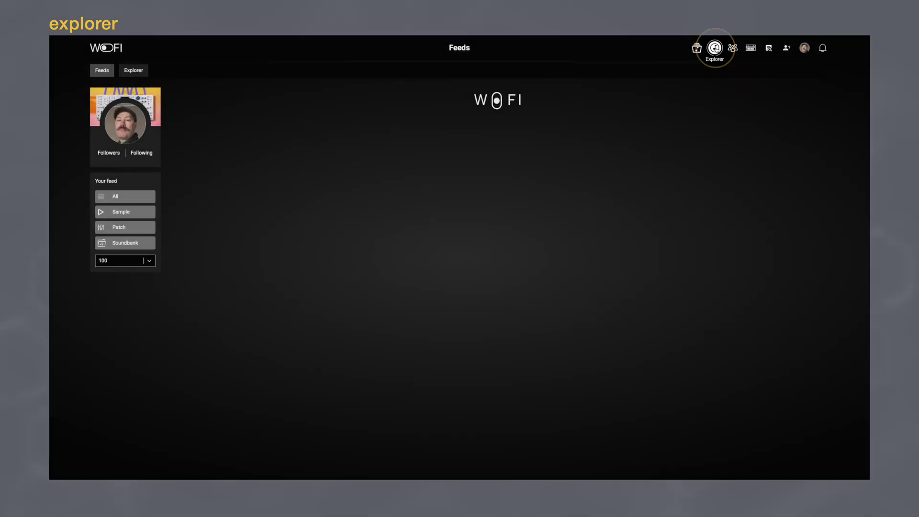
# Open the Explorer and preview the E-Mu-Proteus-FX-Kalimba-C4 and BASS-FM C3 samples.
pyautogui.click(135, 71)
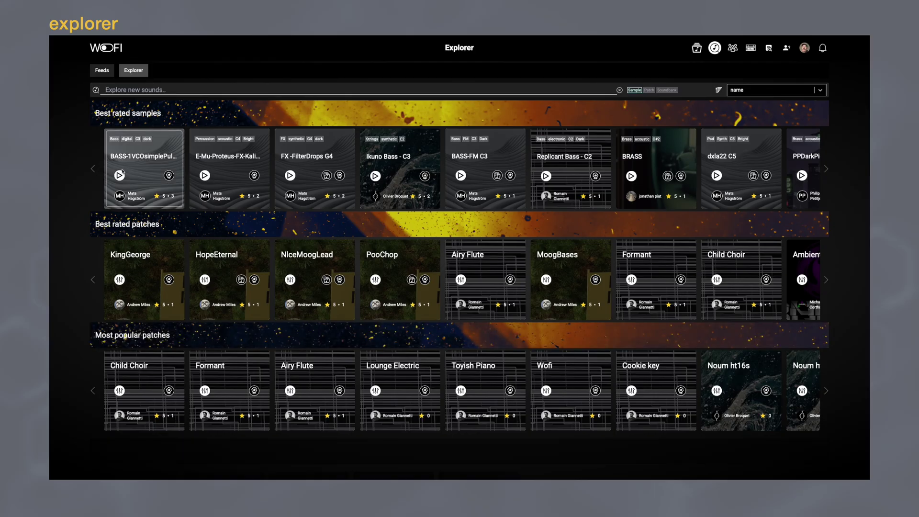
pyautogui.click(205, 176)
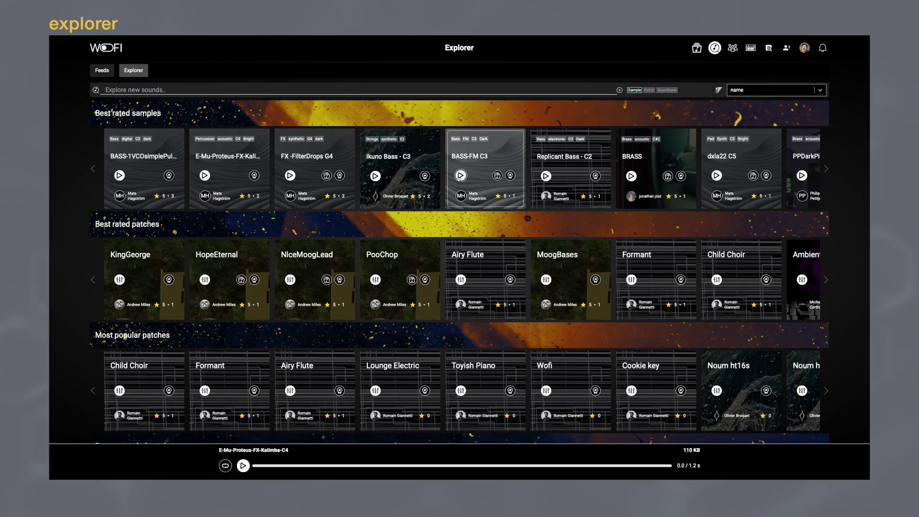
pyautogui.click(460, 175)
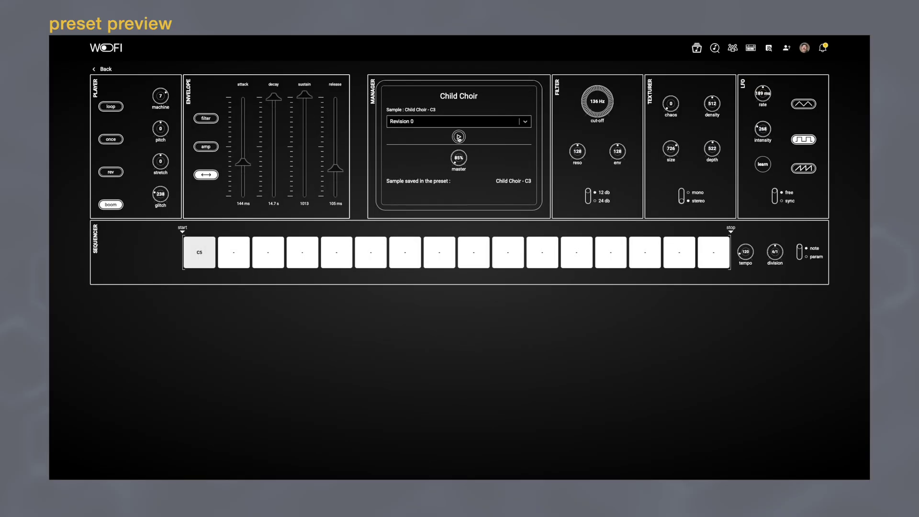
# Play the Child Choir - C3 sample from the preset's Manager panel.
pyautogui.click(459, 137)
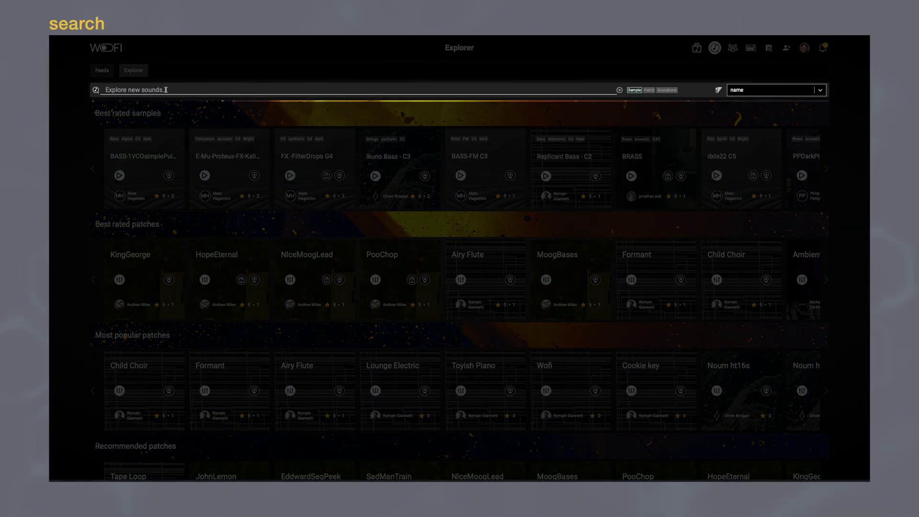
# Search the Explore field for 'bass' to list matching community samples.
pyautogui.write('ass')
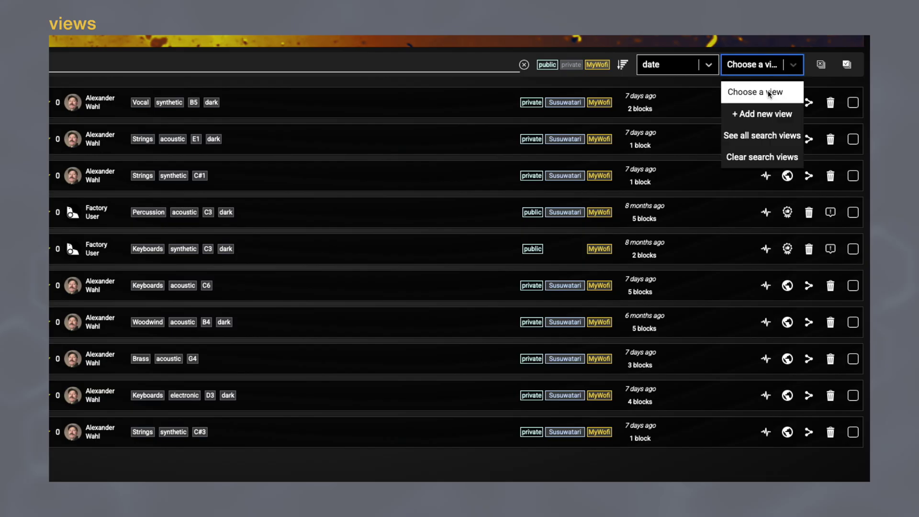
# Save a new search view 'Bass, analog' filtered by the Bass and analog tags.
pyautogui.click(765, 114)
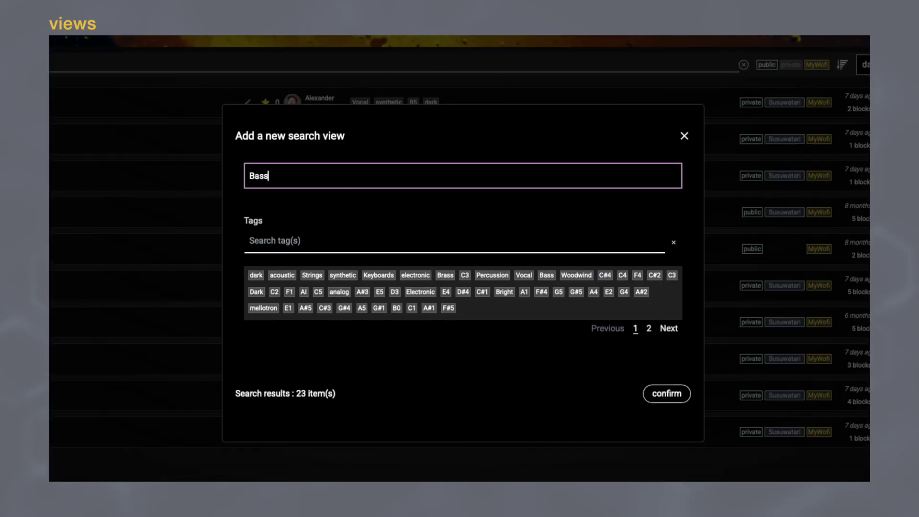
pyautogui.click(546, 275)
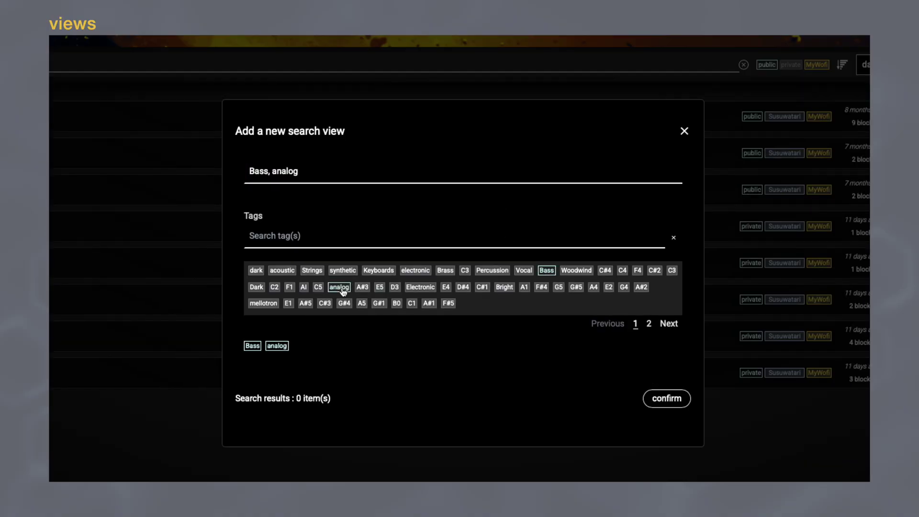
pyautogui.click(670, 405)
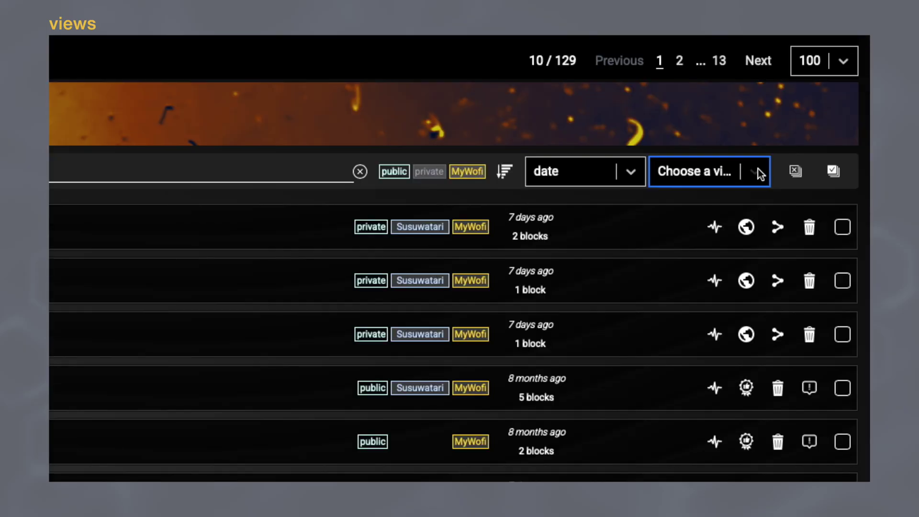
pyautogui.click(758, 173)
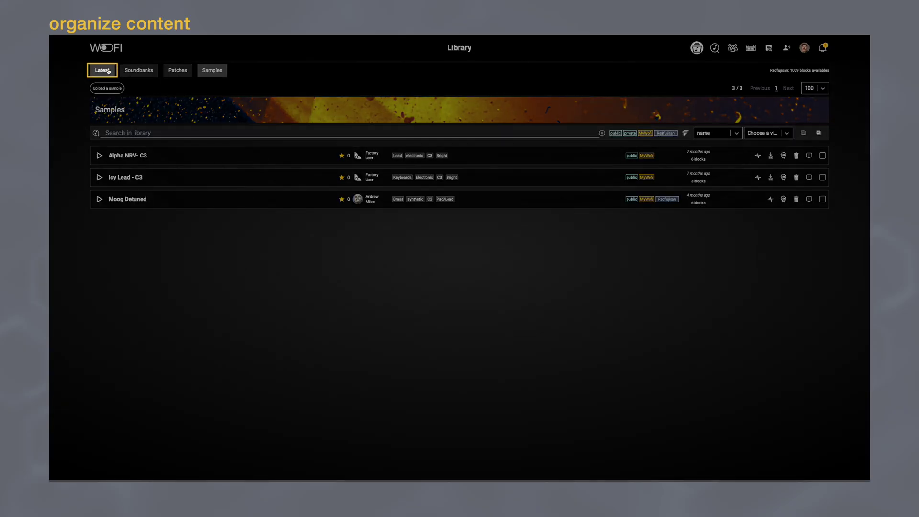
# From the Latest tab, preview Bass Erebus 01 and send it to the WOFI device.
pyautogui.click(109, 72)
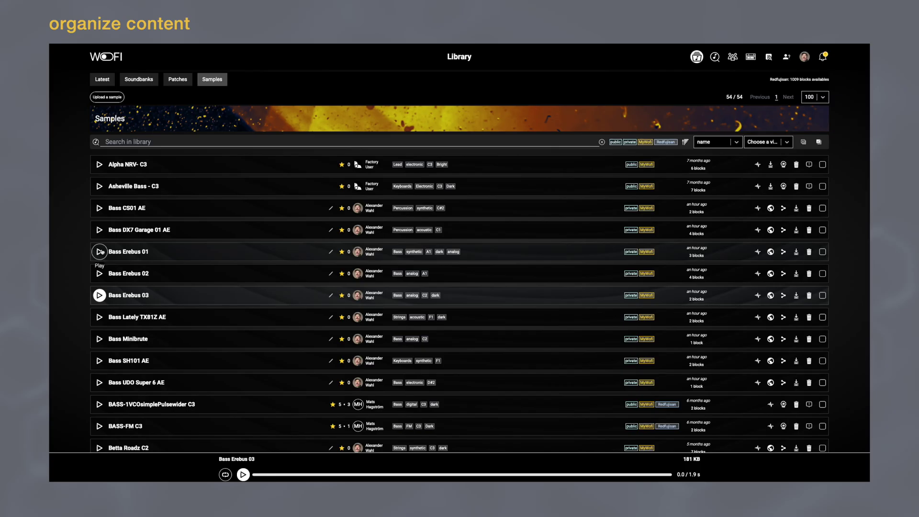
pyautogui.click(100, 252)
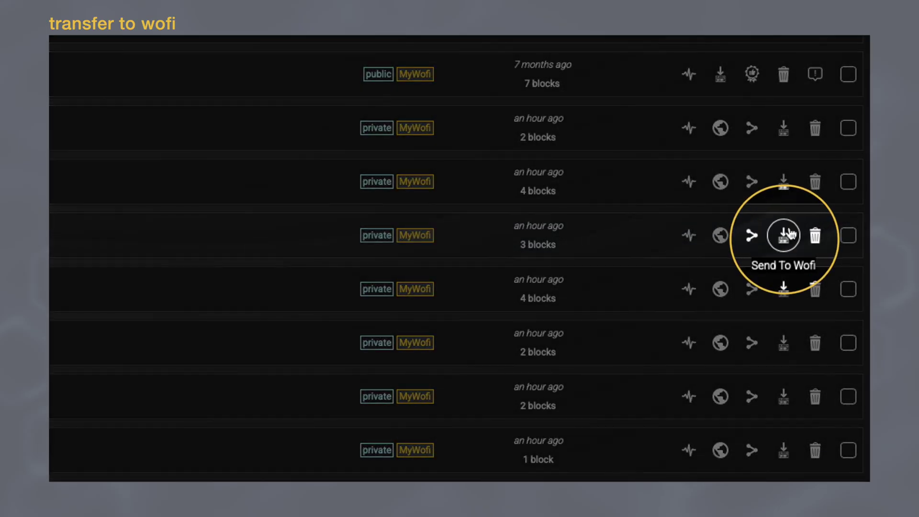
pyautogui.click(787, 234)
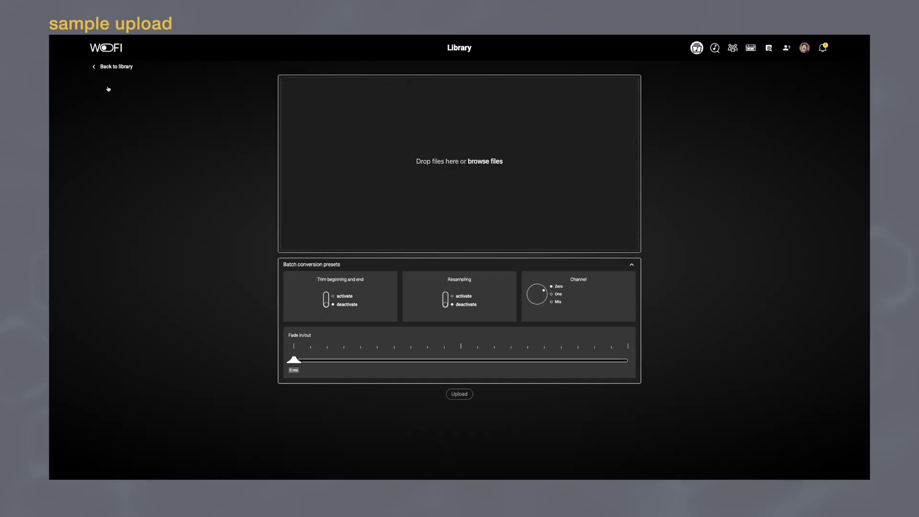
# Queue eight .wav files, including Soothing Piano C1, for upload with fade in/out at 0 ms.
pyautogui.click(488, 163)
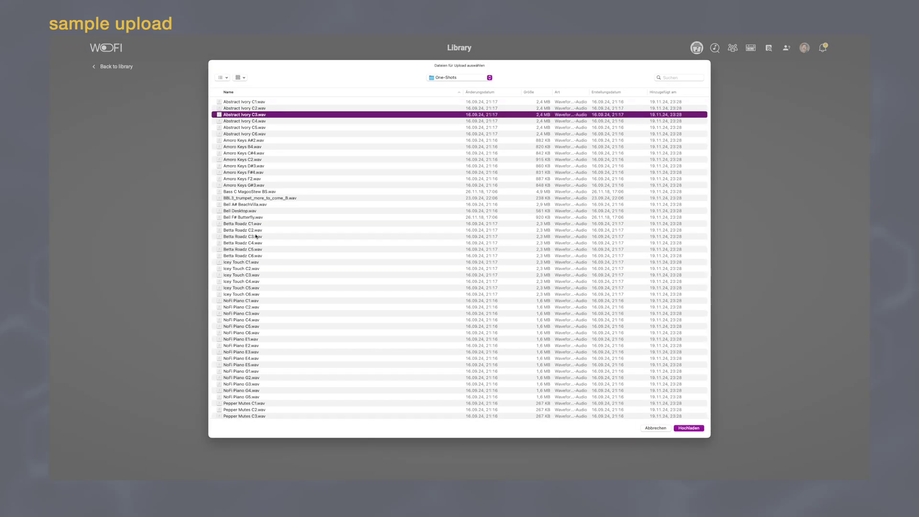
pyautogui.keyDown('super'); pyautogui.click(256, 236); pyautogui.keyUp('super')
pyautogui.keyDown('super'); pyautogui.click(256, 275); pyautogui.keyUp('super')
pyautogui.keyDown('super'); pyautogui.click(256, 314); pyautogui.keyUp('super')
pyautogui.keyDown('super'); pyautogui.click(256, 384); pyautogui.keyUp('super')
pyautogui.scroll(-5, 256, 364)
pyautogui.keyDown('super'); pyautogui.click(255, 340); pyautogui.keyUp('super')
pyautogui.keyDown('super'); pyautogui.click(256, 384); pyautogui.keyUp('super')
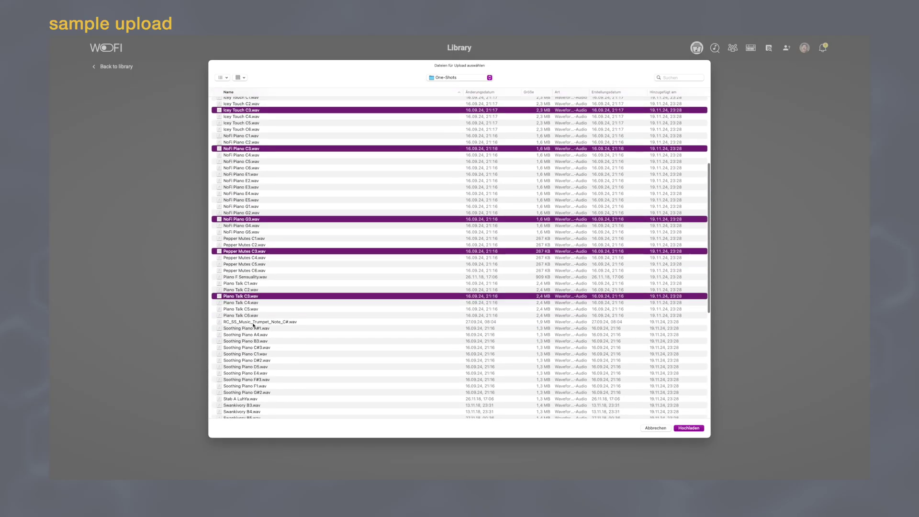
pyautogui.keyDown('super'); pyautogui.click(246, 354); pyautogui.keyUp('super')
pyautogui.click(689, 428)
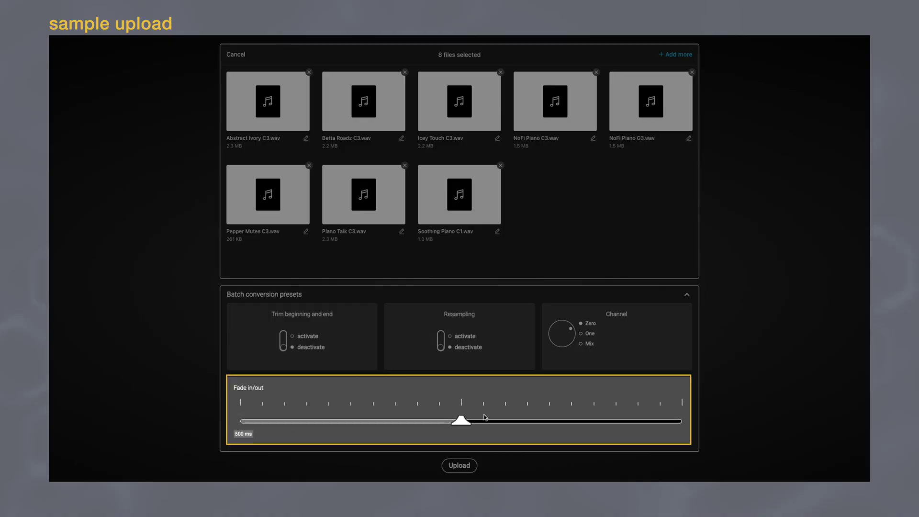
pyautogui.moveTo(317, 428); pyautogui.dragTo(242, 421)
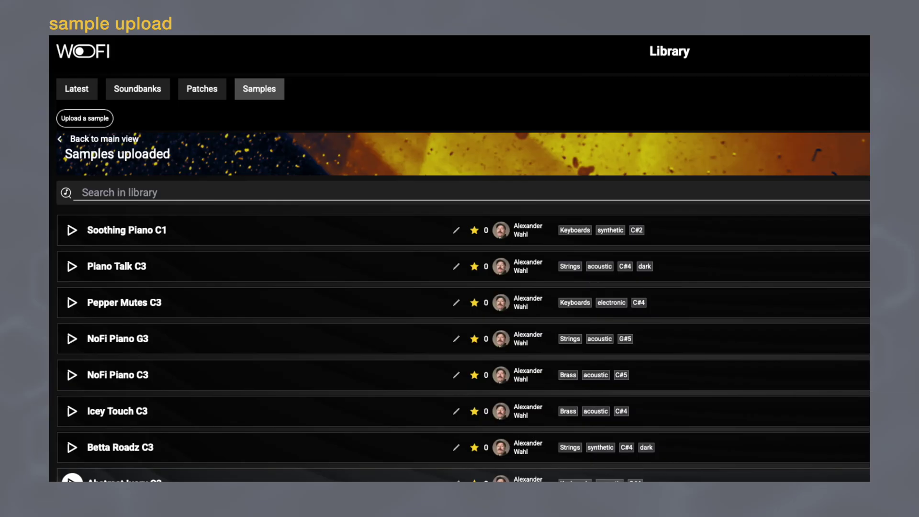
# Play and stop Soothing Piano C1, then open its title and tag editor.
pyautogui.click(72, 231)
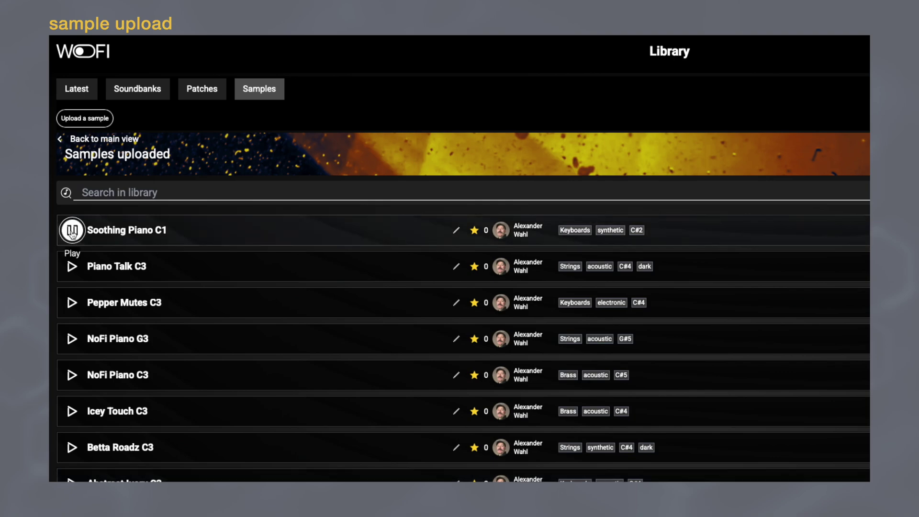
pyautogui.click(72, 232)
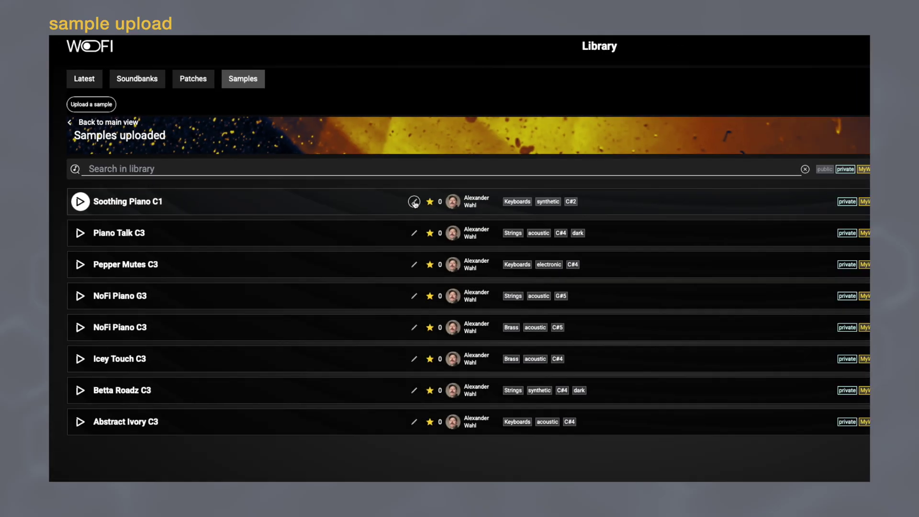
pyautogui.click(456, 231)
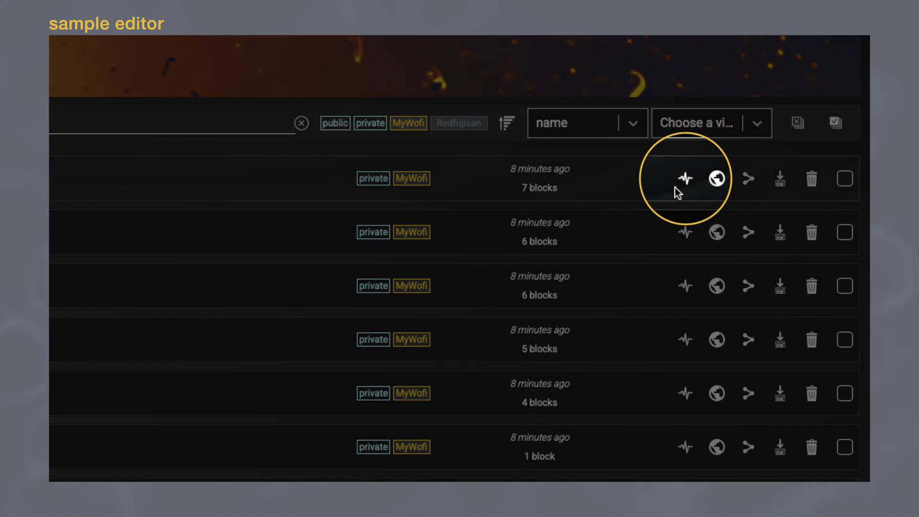
# Open Abstract Ivory C3 in the waveform editor, select about 0.015–4.7 s and play it.
pyautogui.click(696, 182)
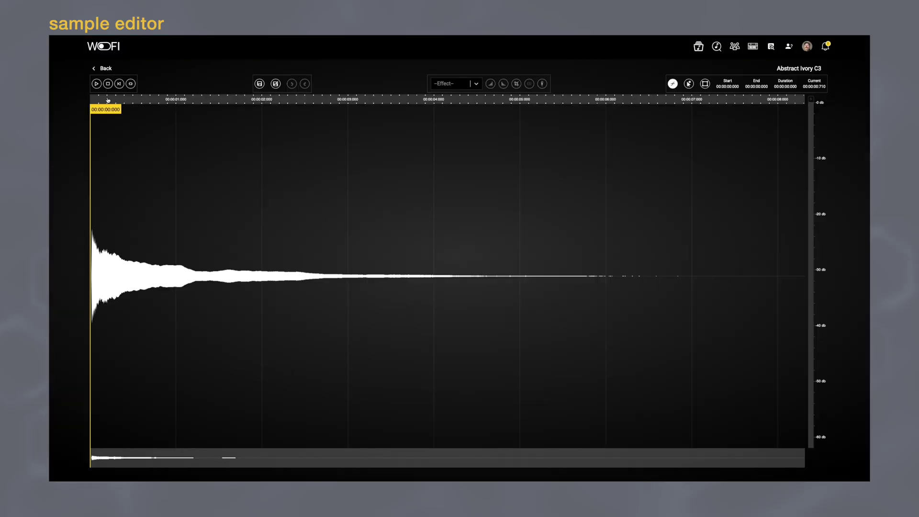
pyautogui.moveTo(108, 99); pyautogui.dragTo(393, 113)
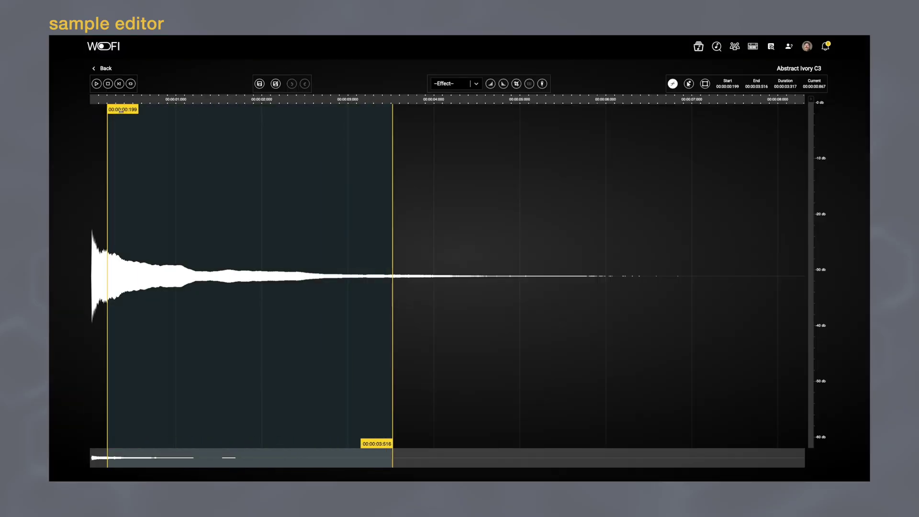
pyautogui.moveTo(121, 110); pyautogui.dragTo(89, 112)
pyautogui.moveTo(380, 443); pyautogui.dragTo(485, 443)
pyautogui.scroll(10, 116, 301)
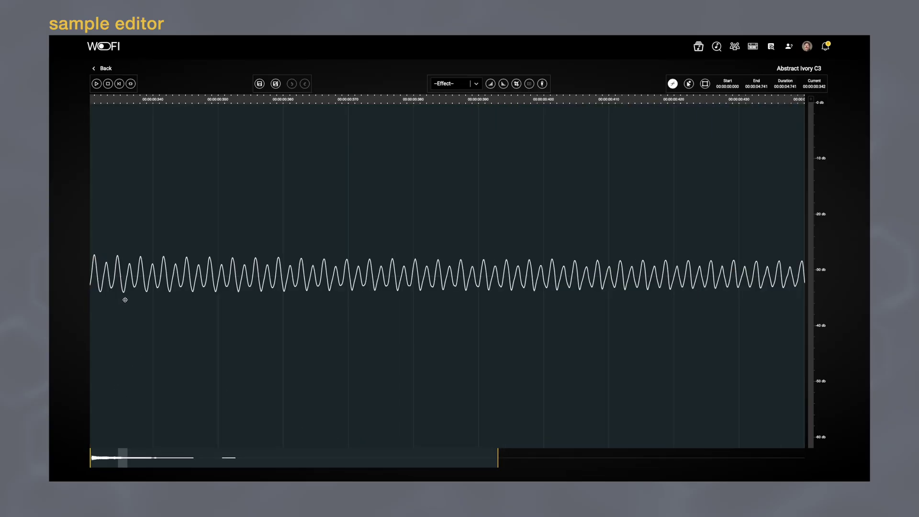
pyautogui.moveTo(125, 455); pyautogui.dragTo(95, 456)
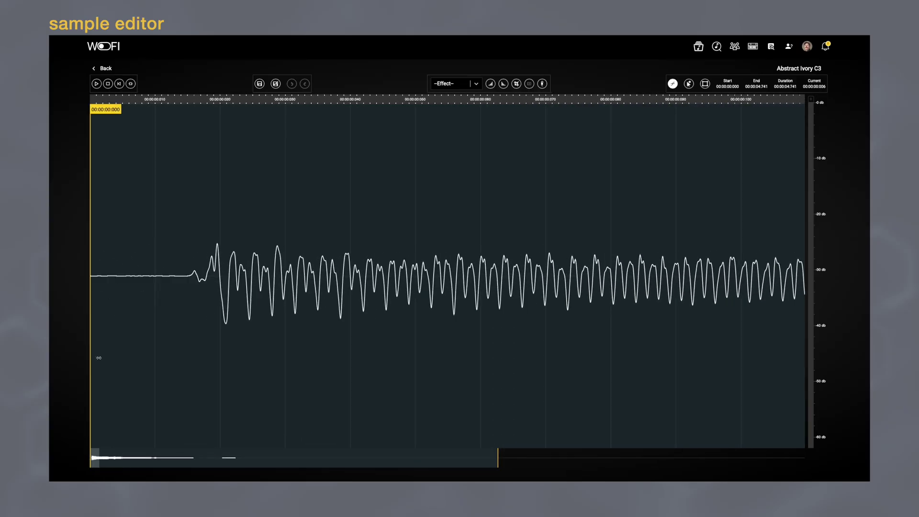
pyautogui.moveTo(111, 110); pyautogui.dragTo(214, 110)
pyautogui.scroll(-6, 265, 178)
pyautogui.scroll(-3, 265, 177)
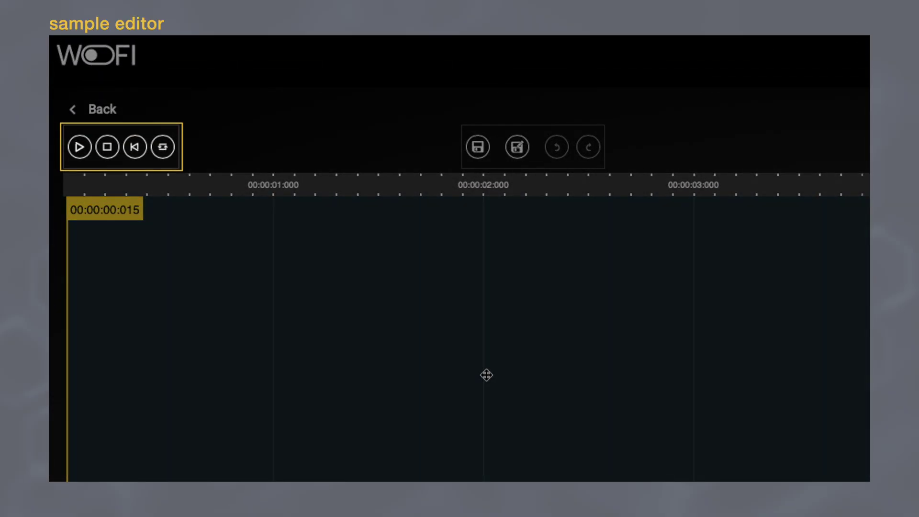
pyautogui.click(79, 146)
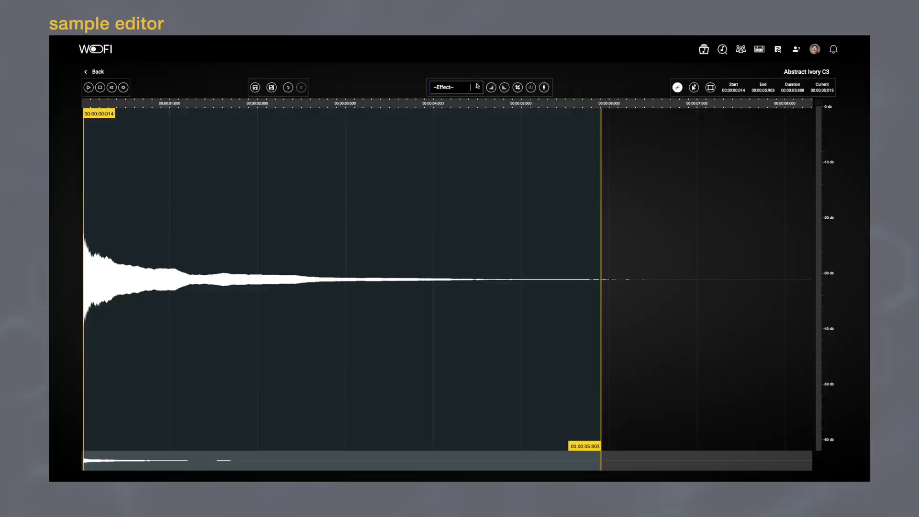
# Try the Normalize and Time stretch effects, cancelling both, then pick Compression.
pyautogui.click(479, 88)
pyautogui.click(457, 116)
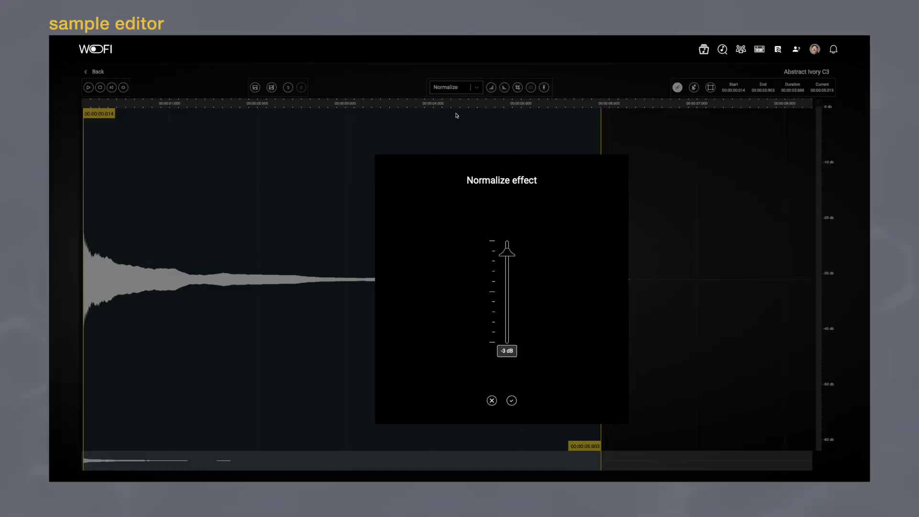
pyautogui.click(492, 401)
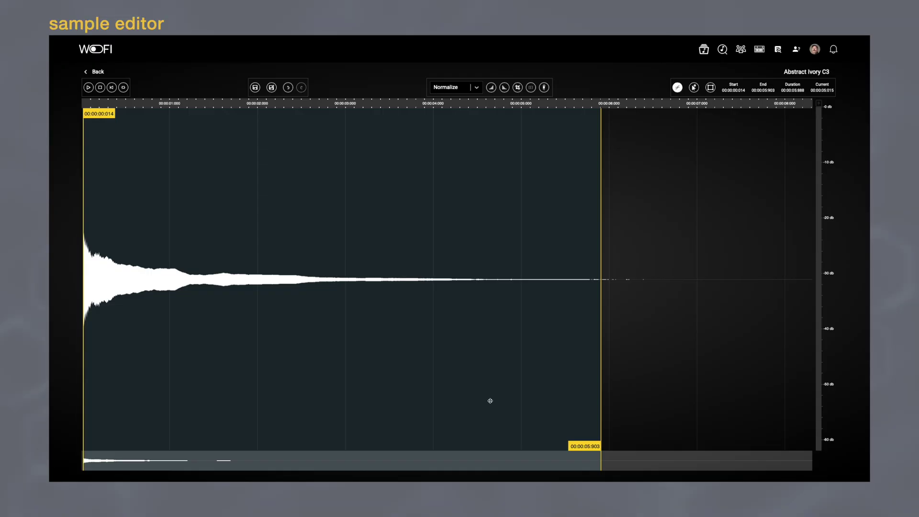
pyautogui.click(478, 88)
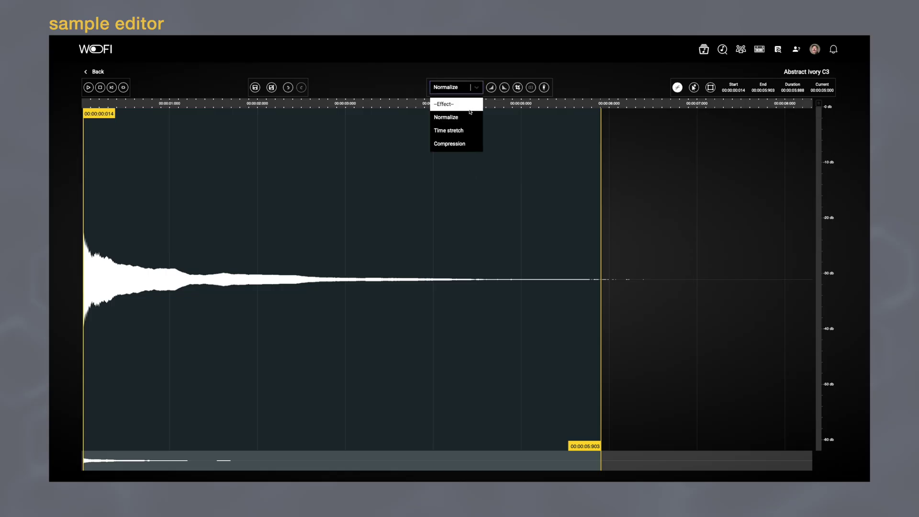
pyautogui.click(467, 131)
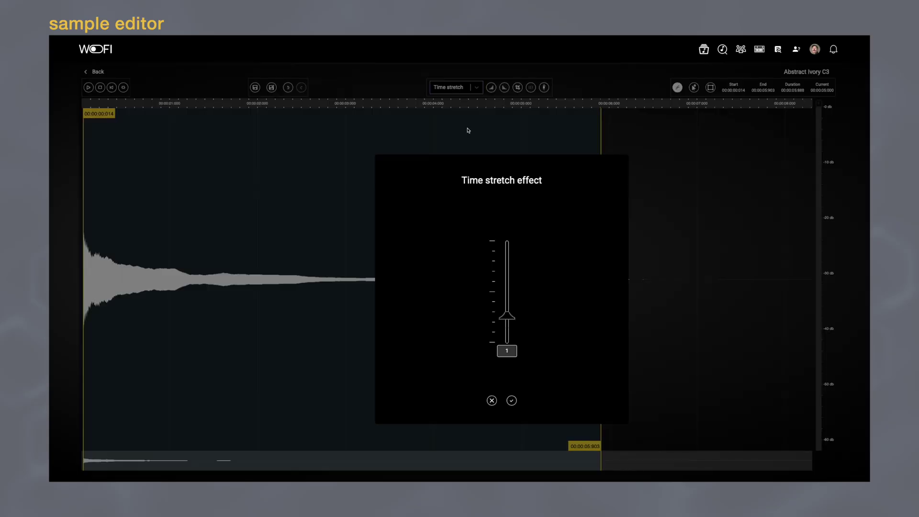
pyautogui.click(492, 401)
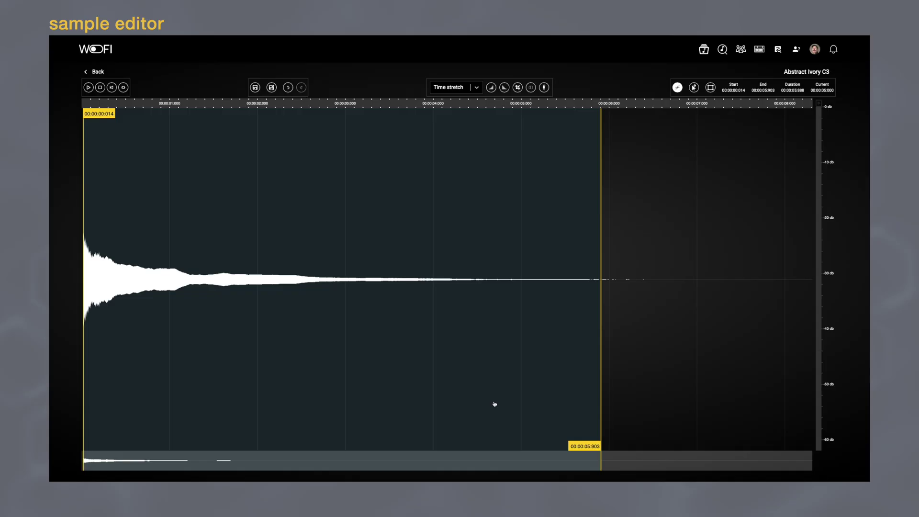
pyautogui.click(477, 88)
pyautogui.click(452, 143)
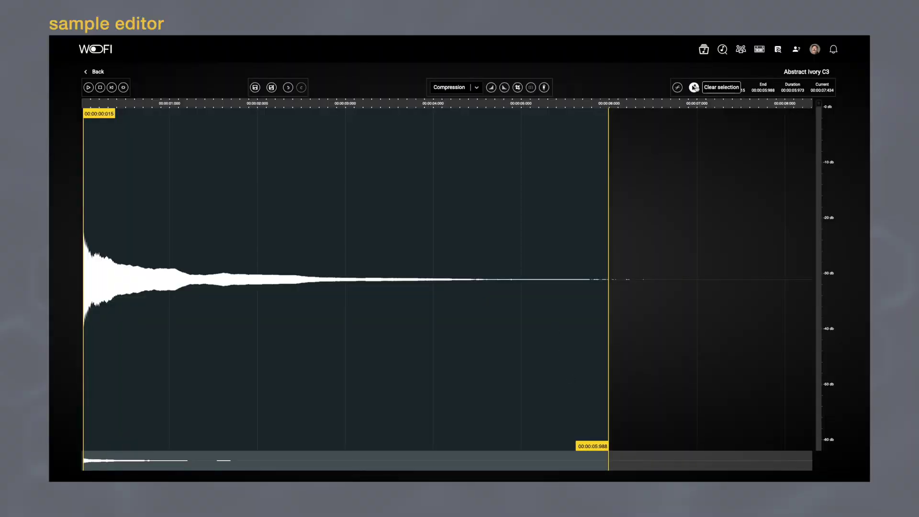
# Select the whole waveform, apply Fade out, and crop to the 0–4.725 s range.
pyautogui.click(694, 88)
pyautogui.click(711, 88)
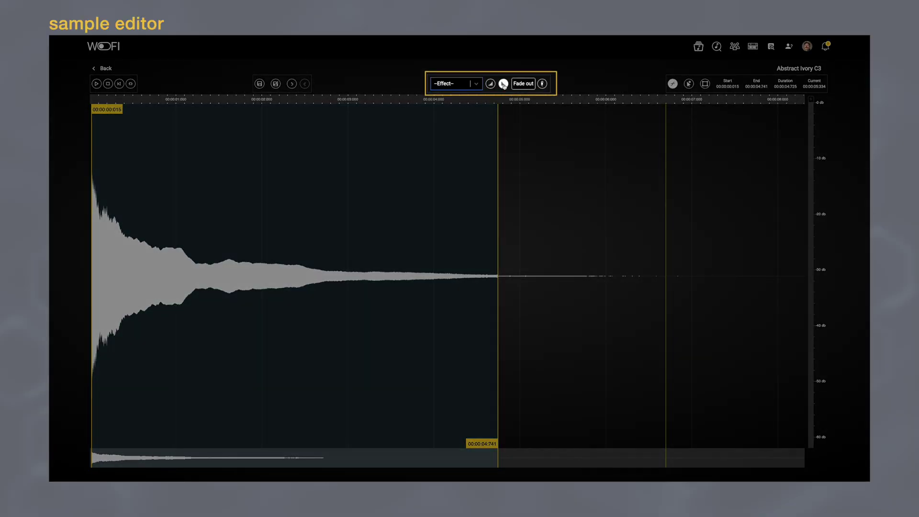
pyautogui.click(503, 85)
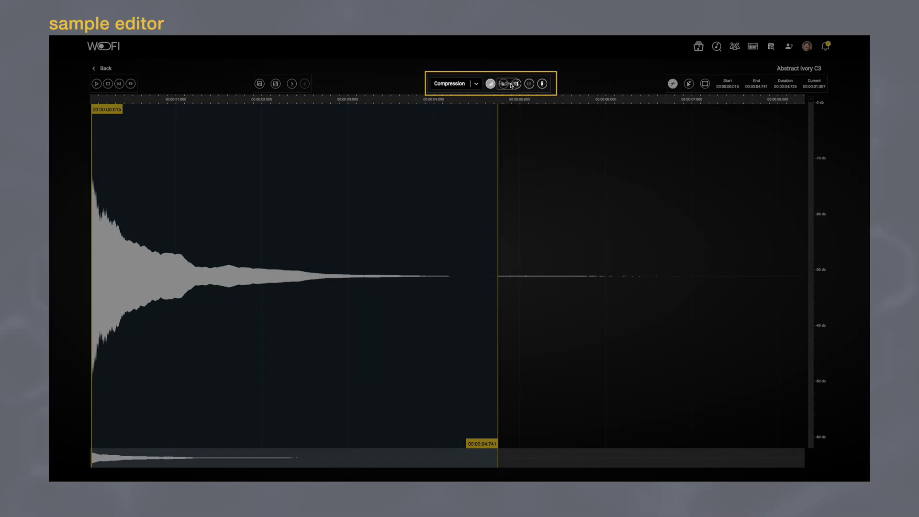
pyautogui.click(516, 84)
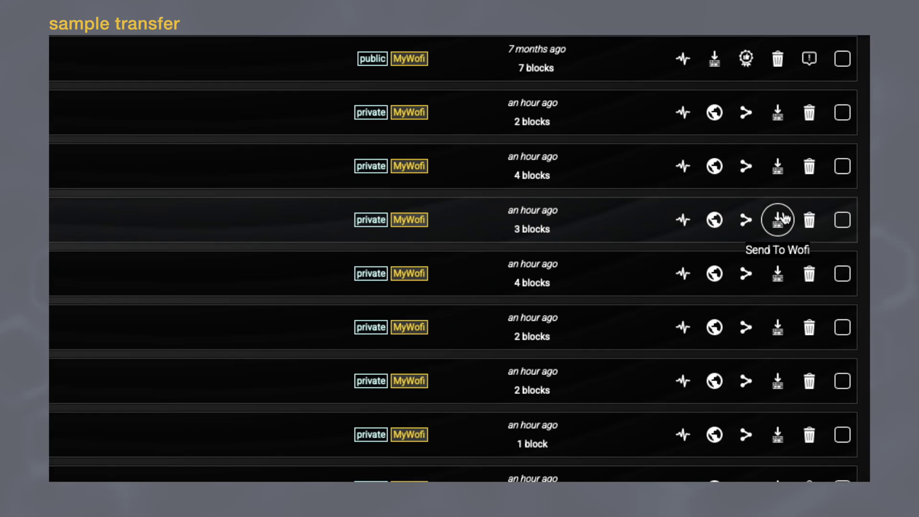
# Send the Bass synthetic A1 dark analog sample to the WOFI device.
pyautogui.click(784, 218)
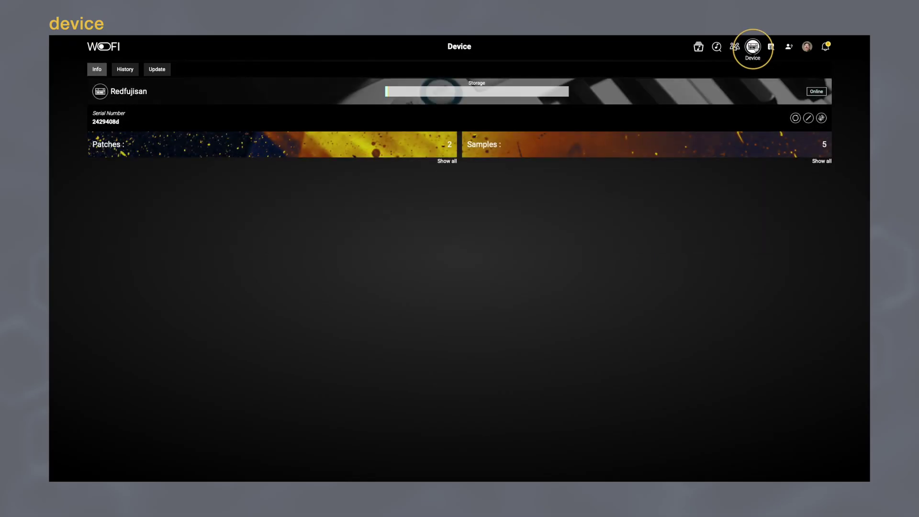
# Rename the Redfujisan device to Susuwatari, then view its list of system updates.
pyautogui.moveTo(560, 91)
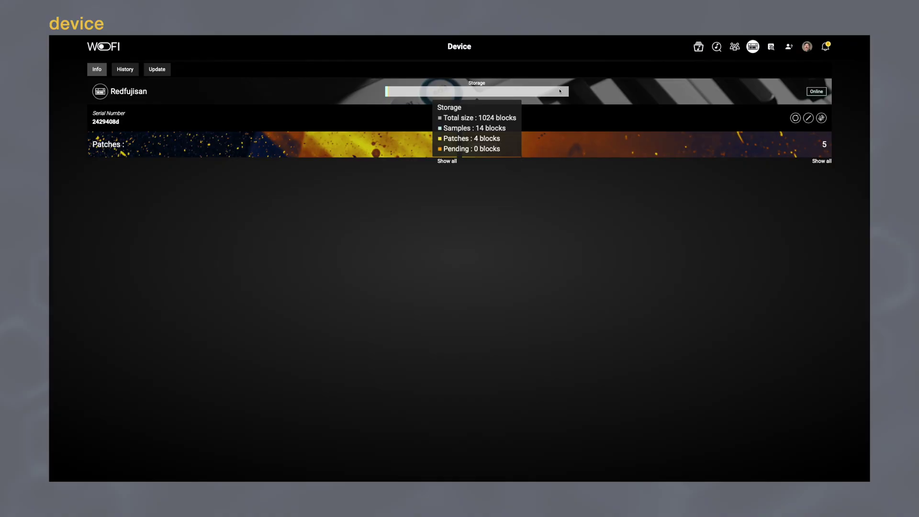
pyautogui.click(809, 118)
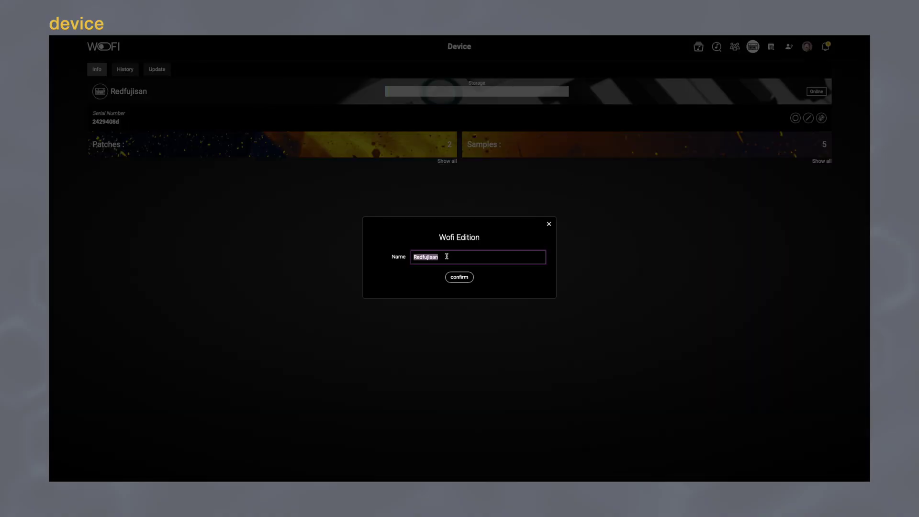
pyautogui.click(467, 281)
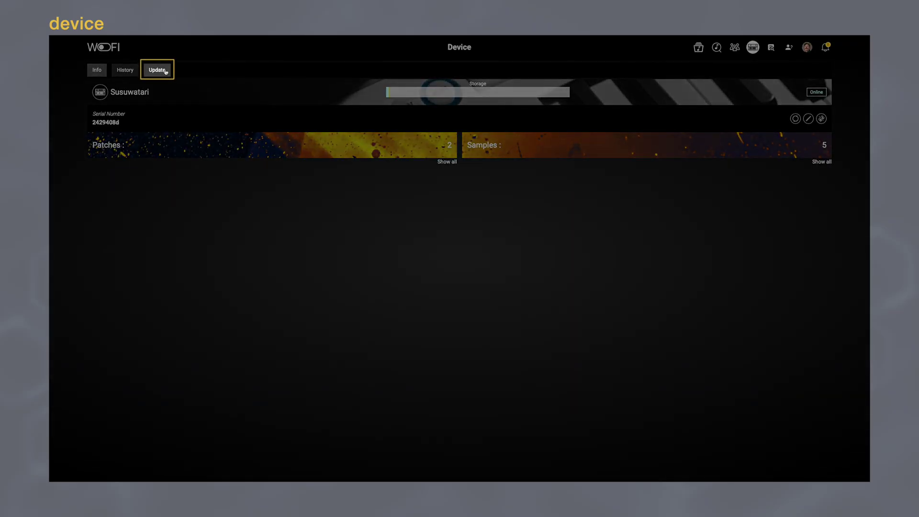
pyautogui.click(165, 71)
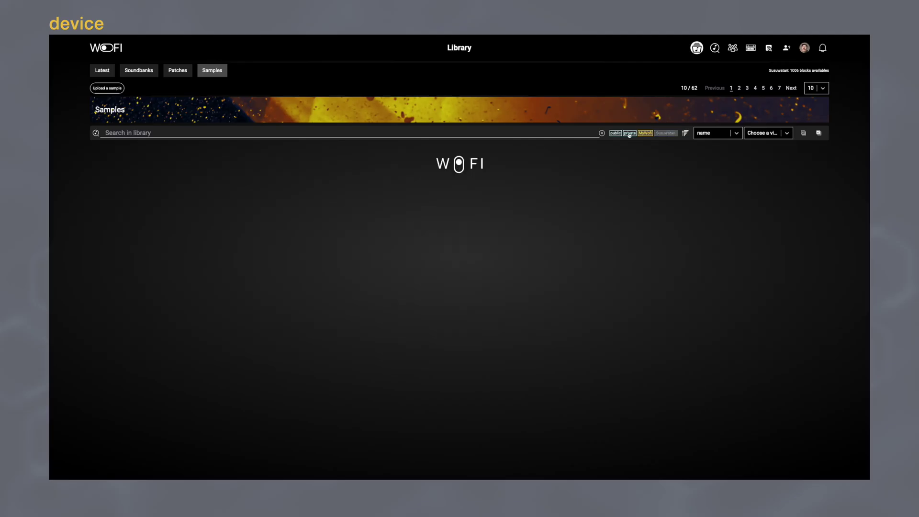
# Hide public samples and select Bass DX7 Garage 01 AE, Bass Erebus 02, Bass Erebus 03, Bass Lately TX81Z AE, Bass Minibrute.
pyautogui.click(616, 133)
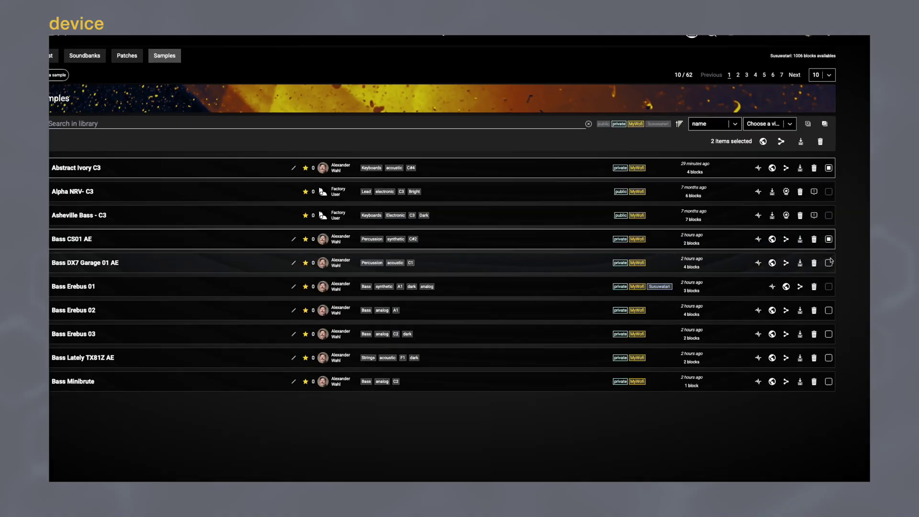
pyautogui.click(829, 262)
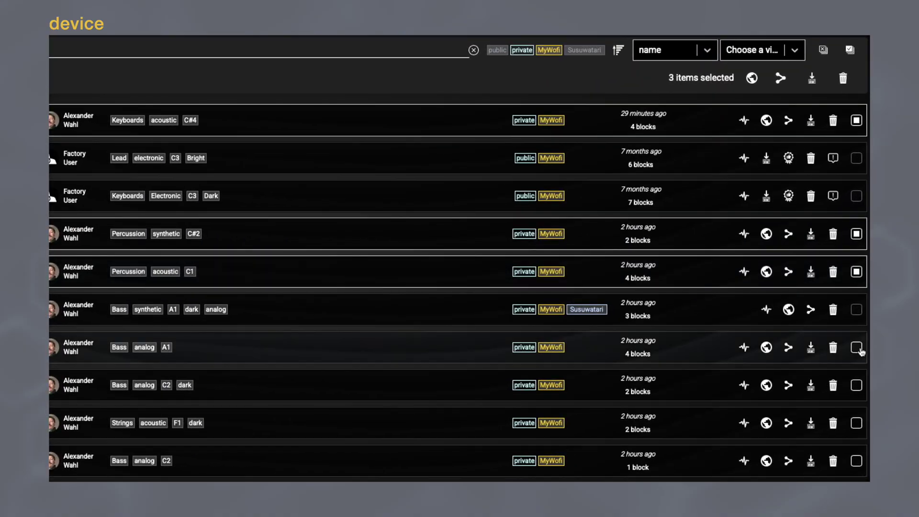
pyautogui.click(857, 349)
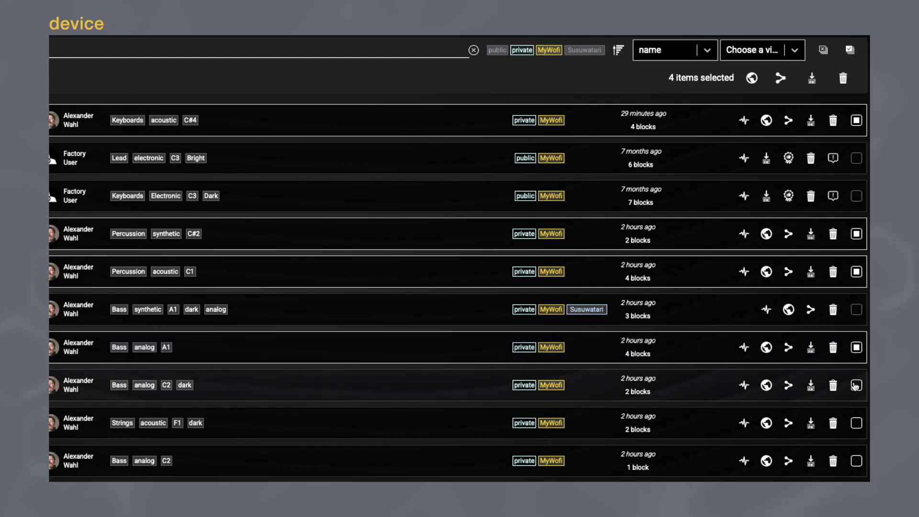
pyautogui.click(856, 386)
pyautogui.click(856, 424)
pyautogui.click(857, 462)
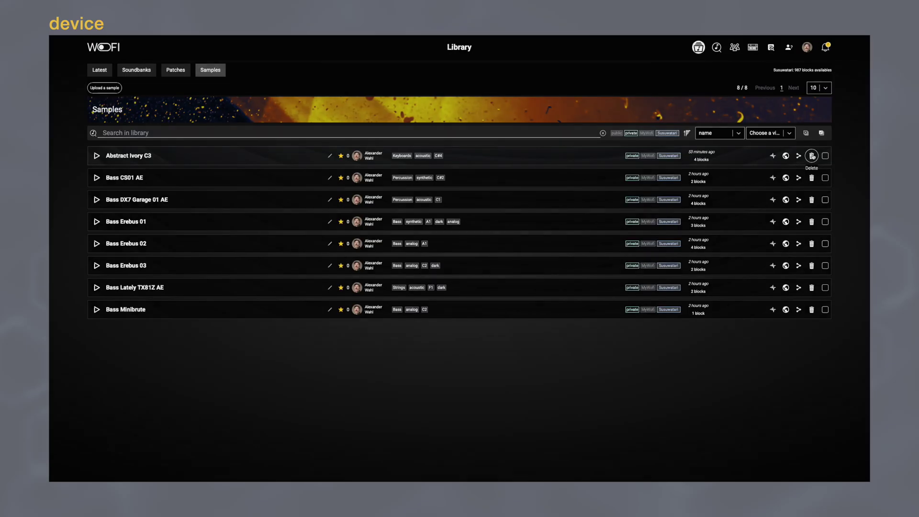
# Set up deleting Abstract Ivory C3 from both the platform and the Susuwatari device.
pyautogui.click(812, 156)
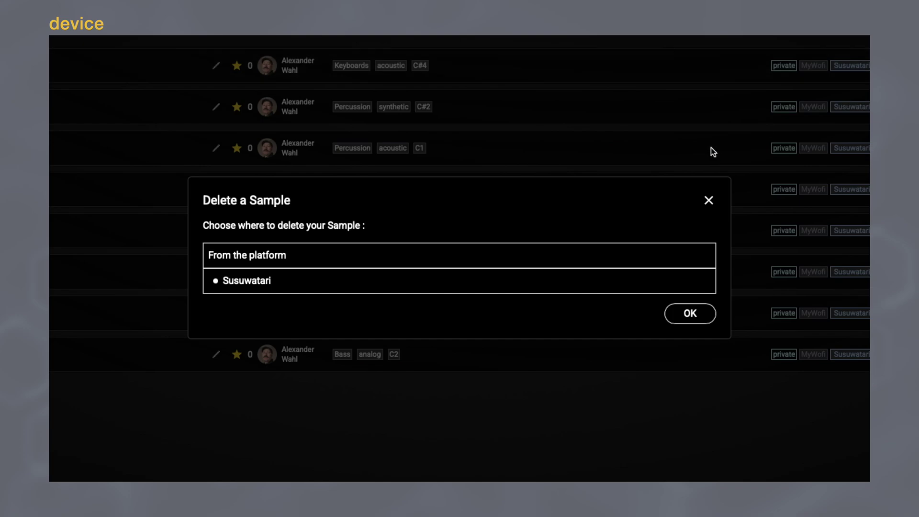
pyautogui.click(435, 254)
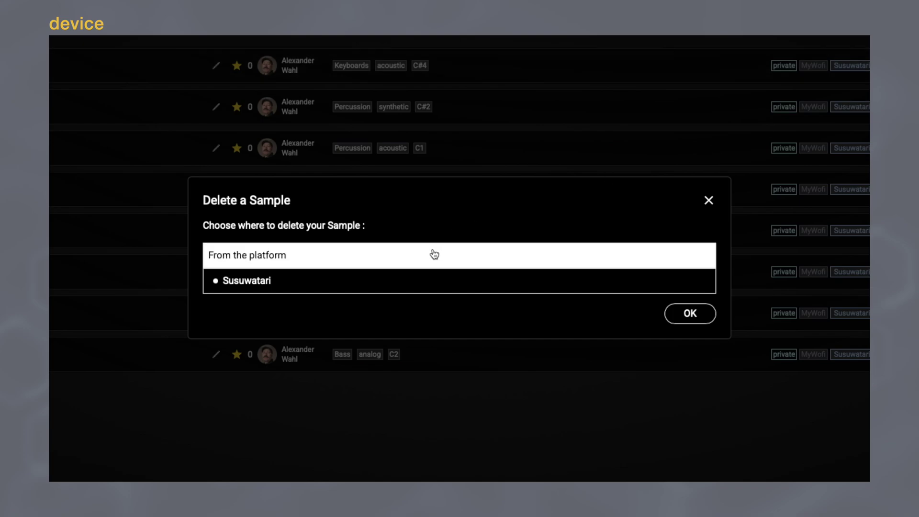
pyautogui.click(425, 281)
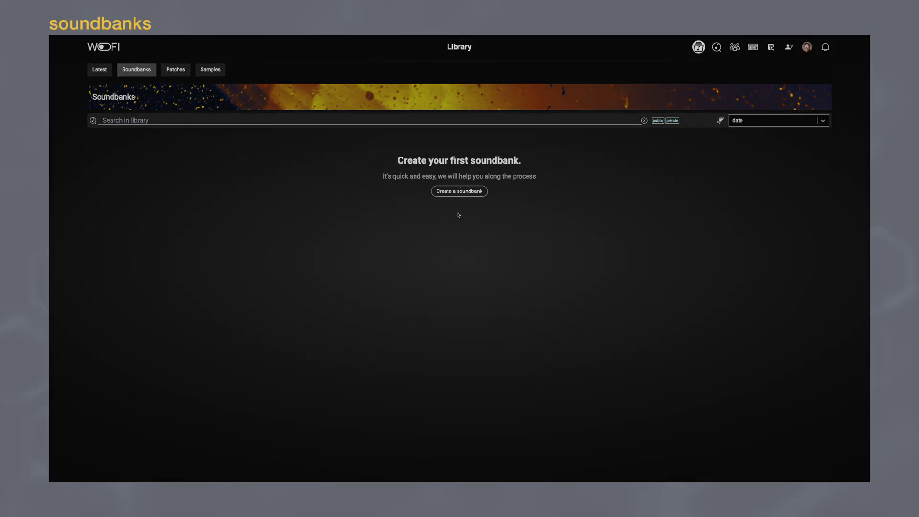
# Create a soundbank titled 'Metulski Files' with the description 'A collection of sounds.'.
pyautogui.click(461, 191)
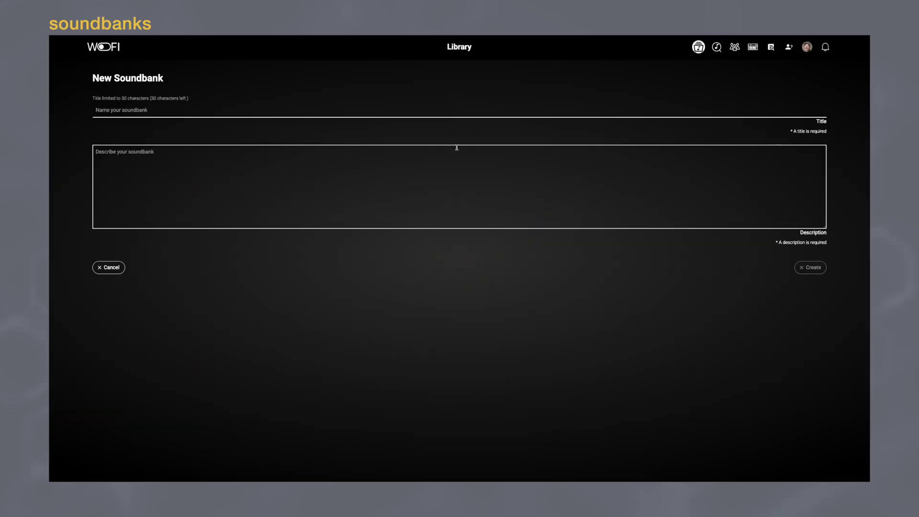
pyautogui.click(460, 112)
pyautogui.write('Metulski Files')
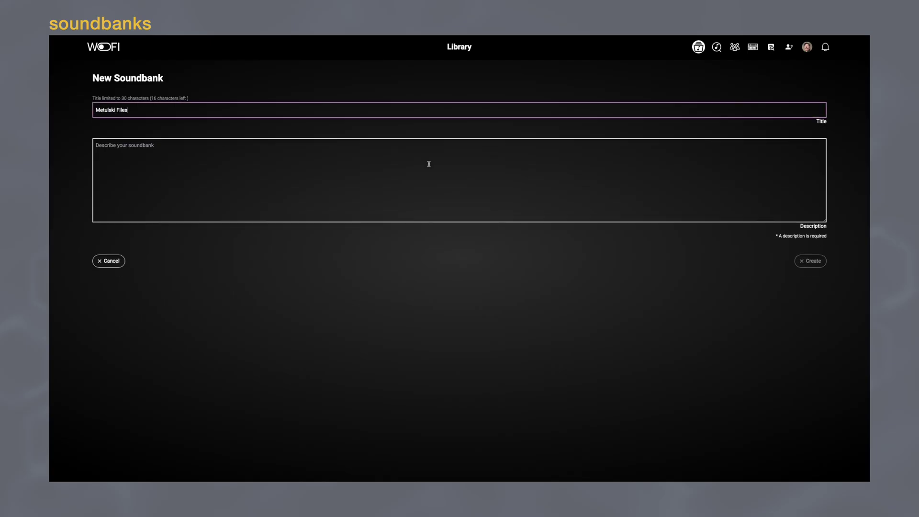
pyautogui.click(429, 164)
pyautogui.write('A collection of sounds.')
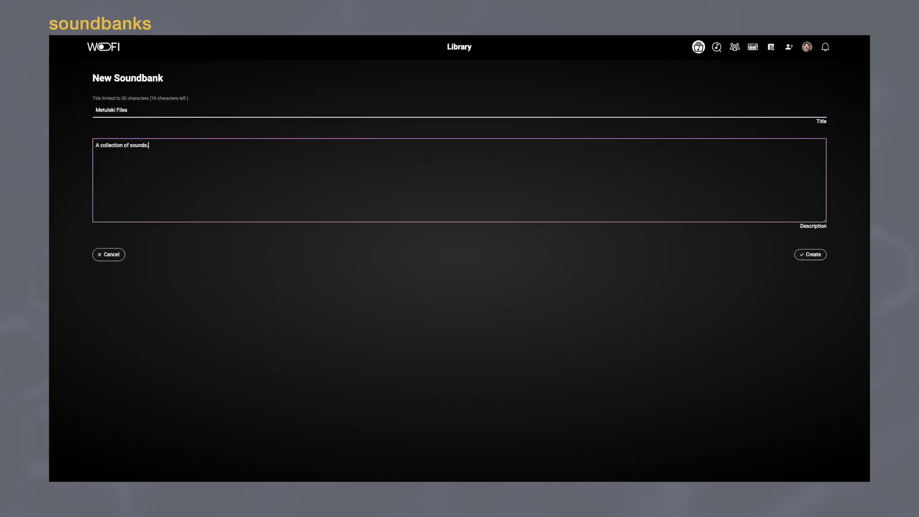
pyautogui.click(819, 257)
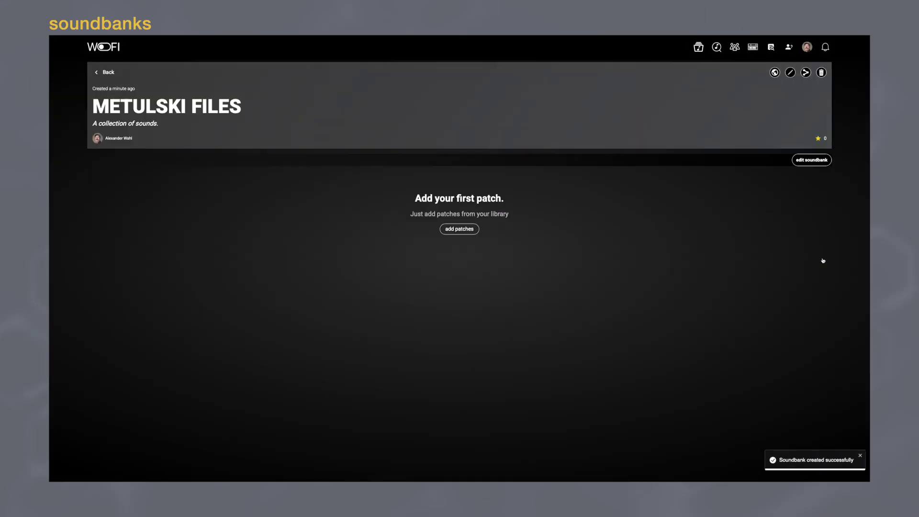
# Add the Cookie key and Detune Pad patches to the Metulski Files soundbank and validate.
pyautogui.click(460, 232)
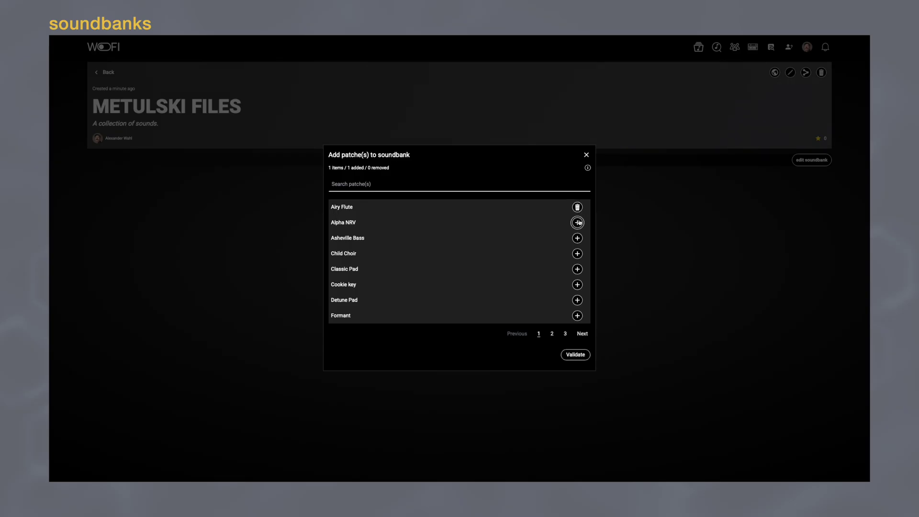
pyautogui.click(577, 284)
pyautogui.click(578, 300)
pyautogui.click(575, 354)
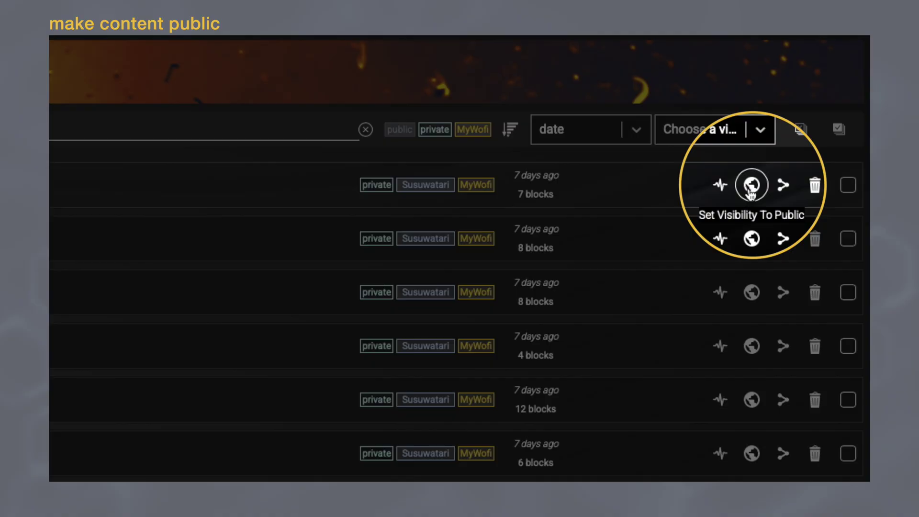
# Use the Set Visibility To Public globe on the Pad AB 01 sample row.
pyautogui.click(751, 187)
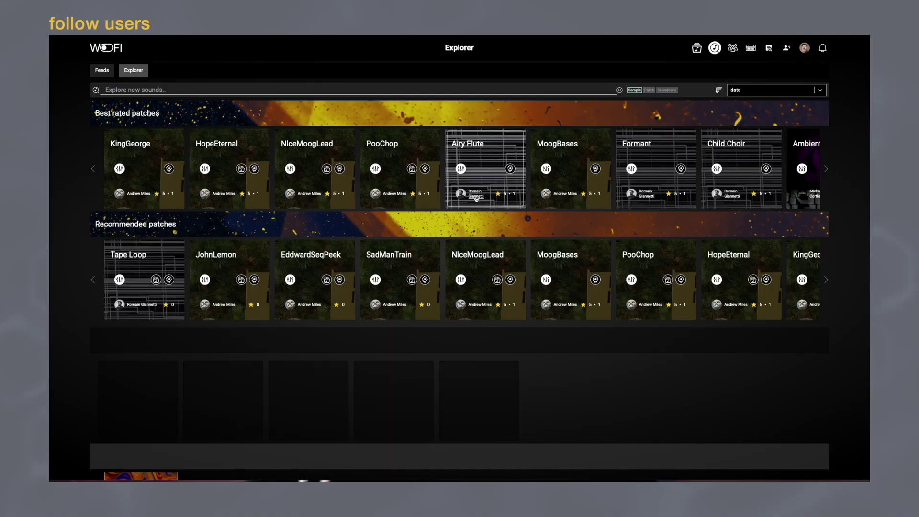
# Open a patch author's profile from Explorer and add them as a friend.
pyautogui.click(474, 198)
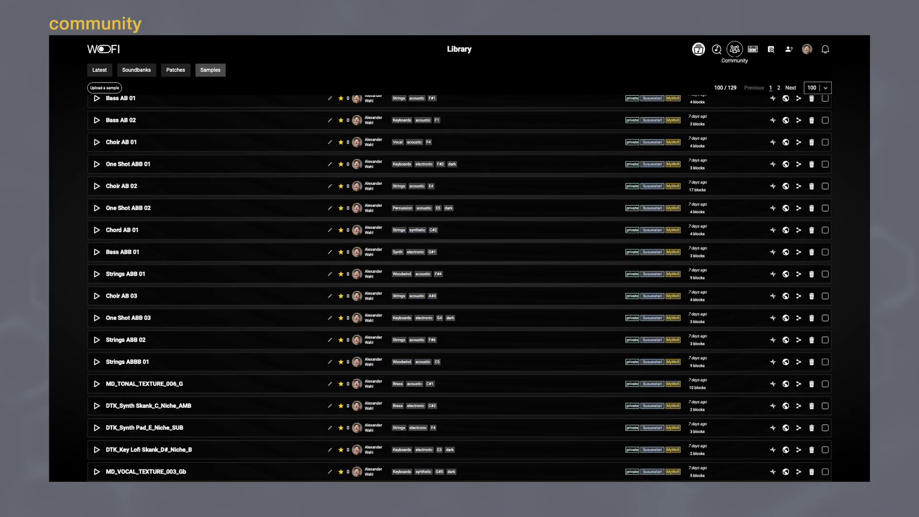
pyautogui.click(735, 49)
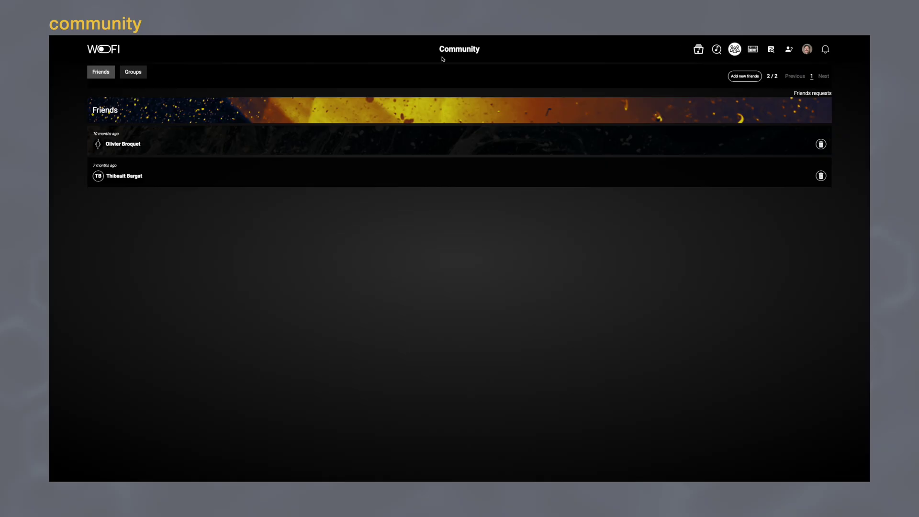
# Show the Groups tab of the Community page.
pyautogui.click(139, 71)
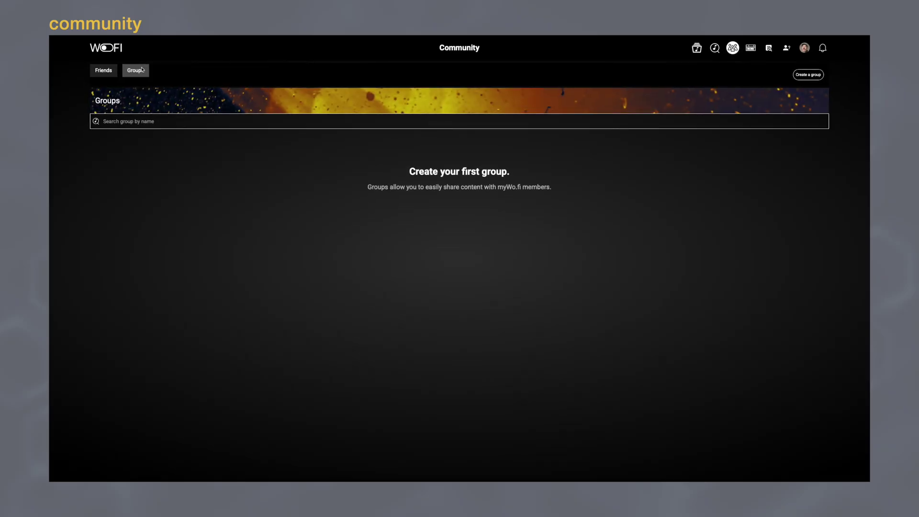